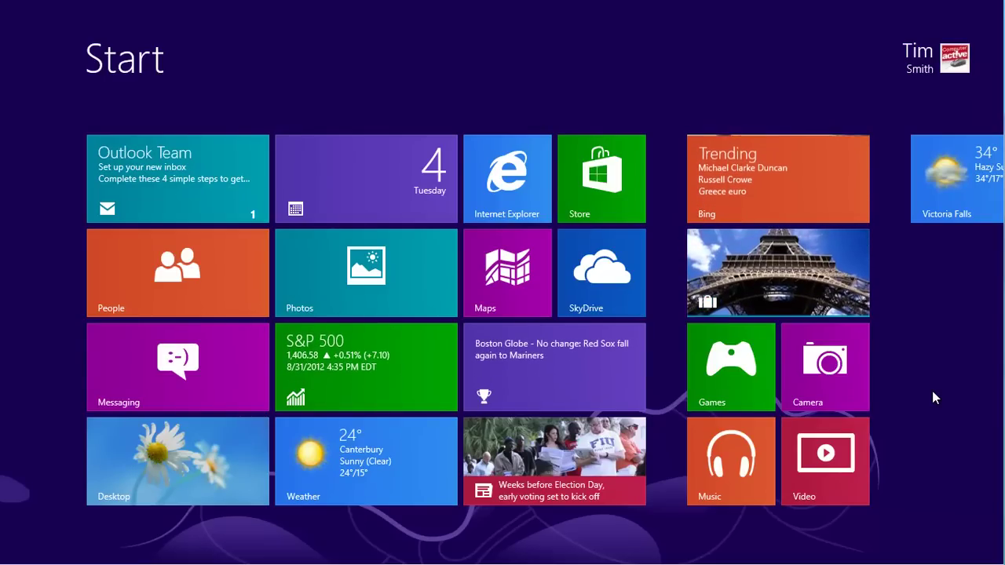
Search Settings for 'family' and open Family Safety setup for any user
text(family)
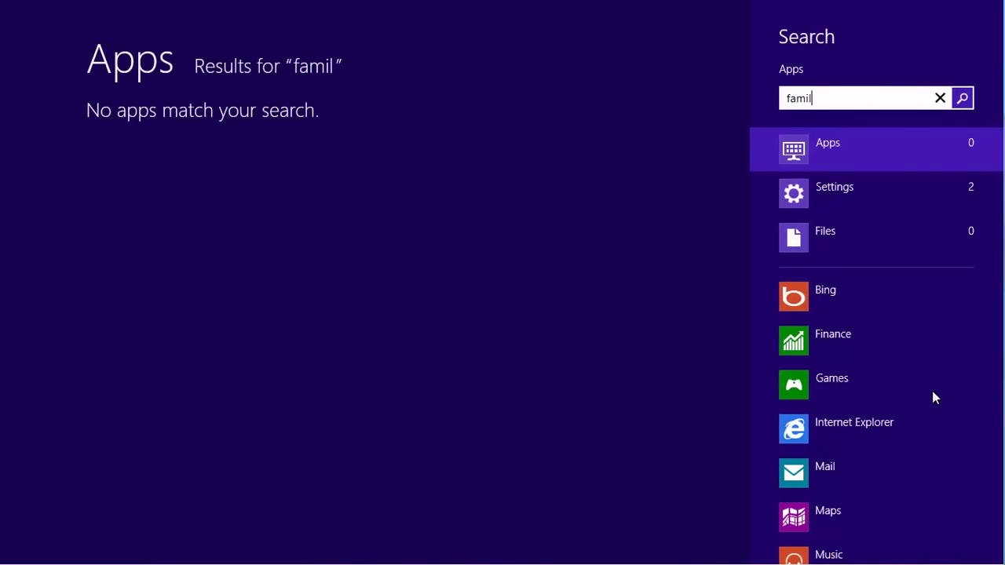
click(892, 201)
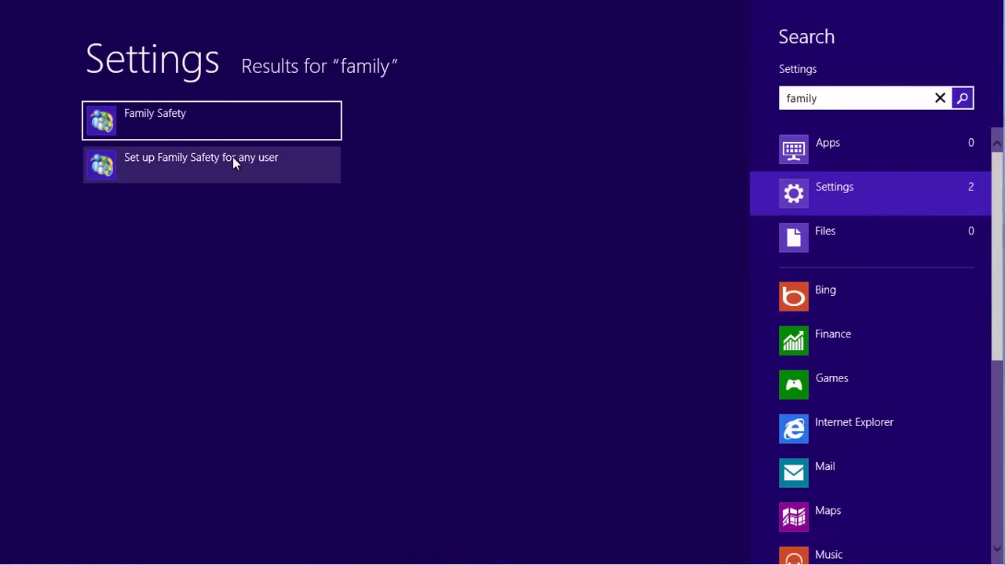
click(233, 161)
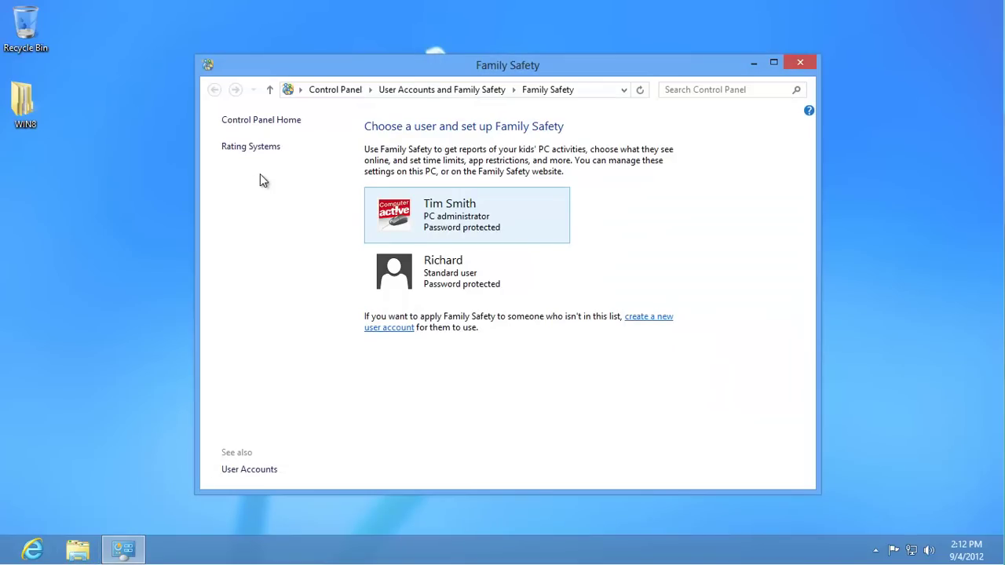
Select the child's standard account and switch Family Safety on, enforcing current settings
click(457, 280)
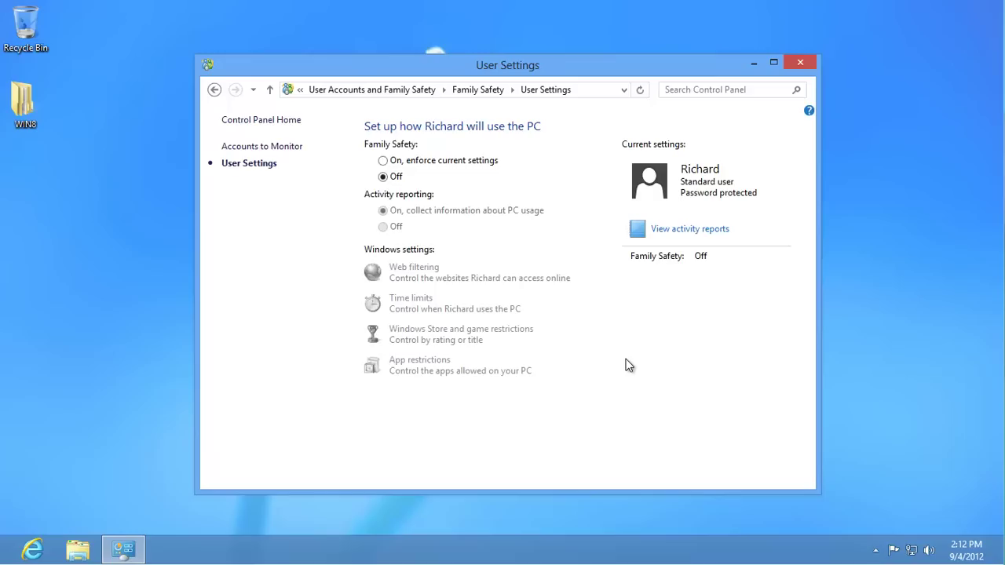
click(411, 161)
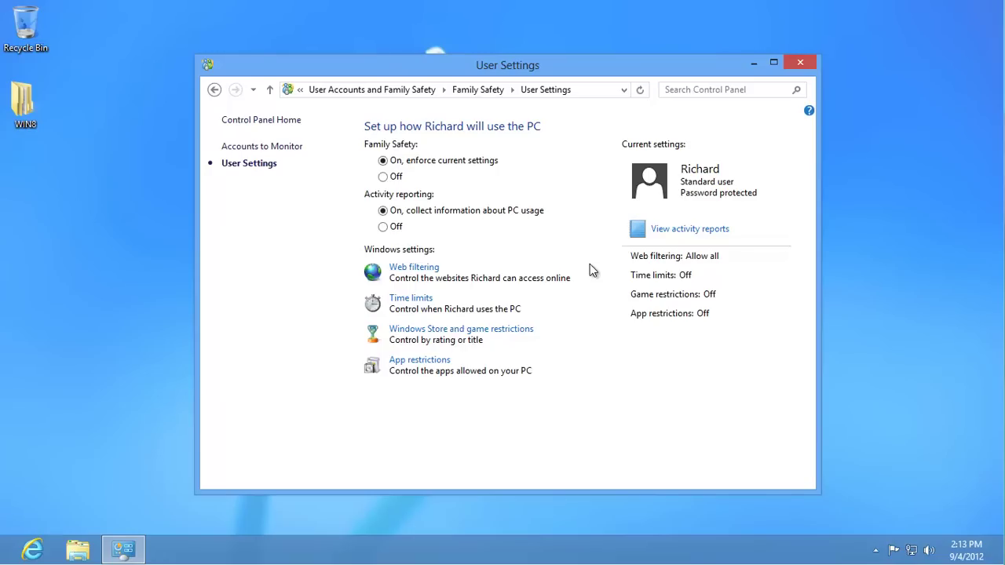
Set the child's web filtering to allowed websites only and show the filtering level options
click(430, 275)
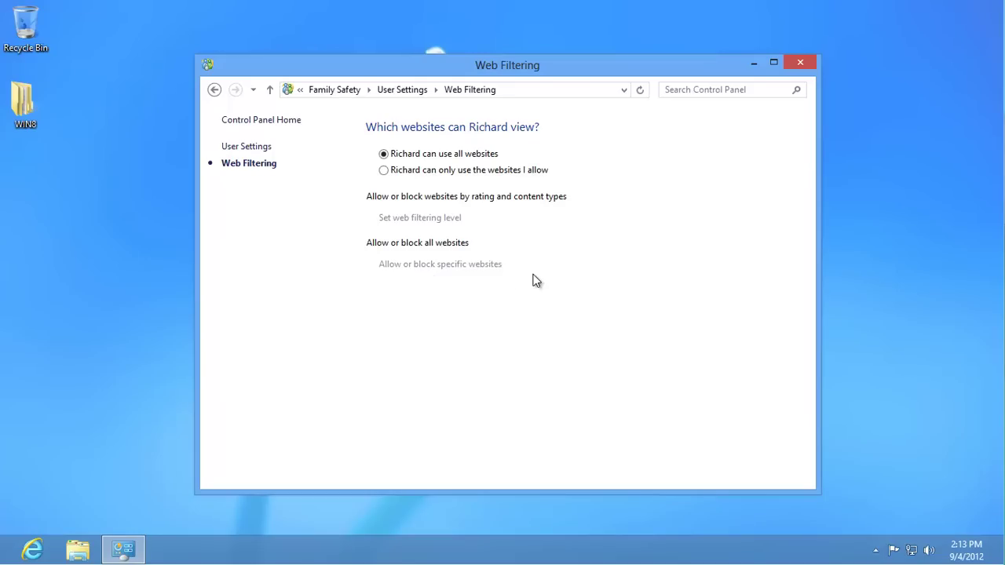
click(384, 170)
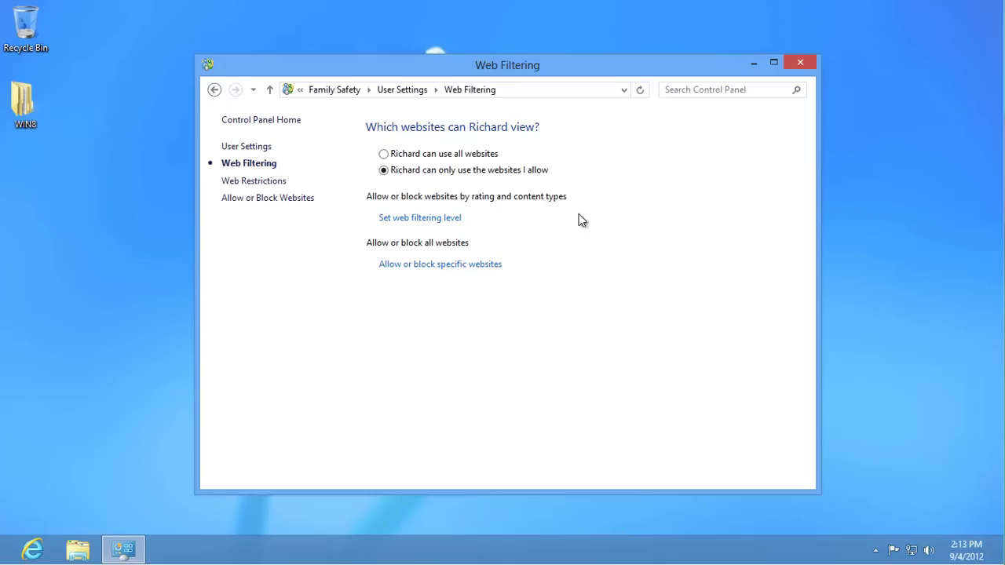
click(458, 220)
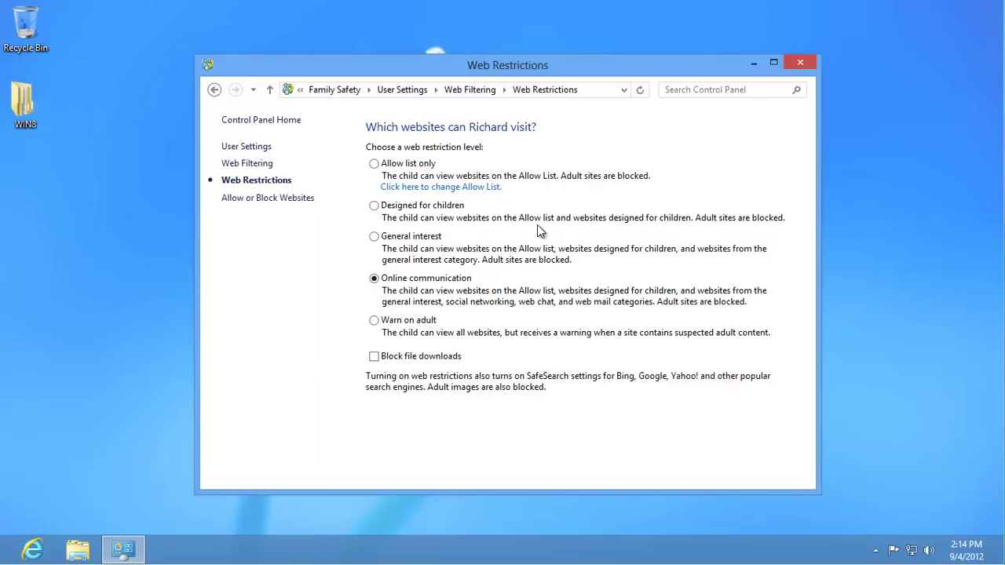
click(244, 199)
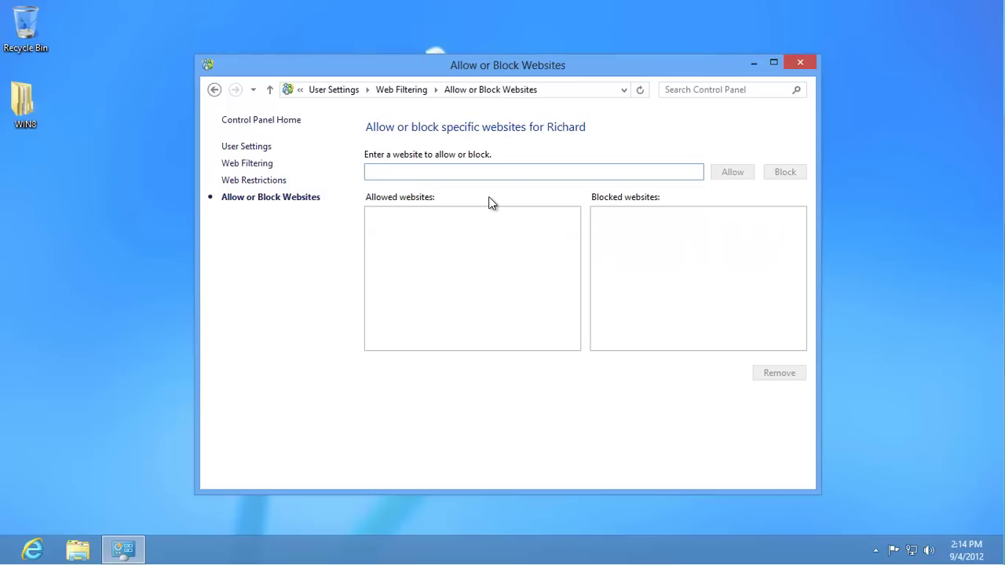
text(ww)
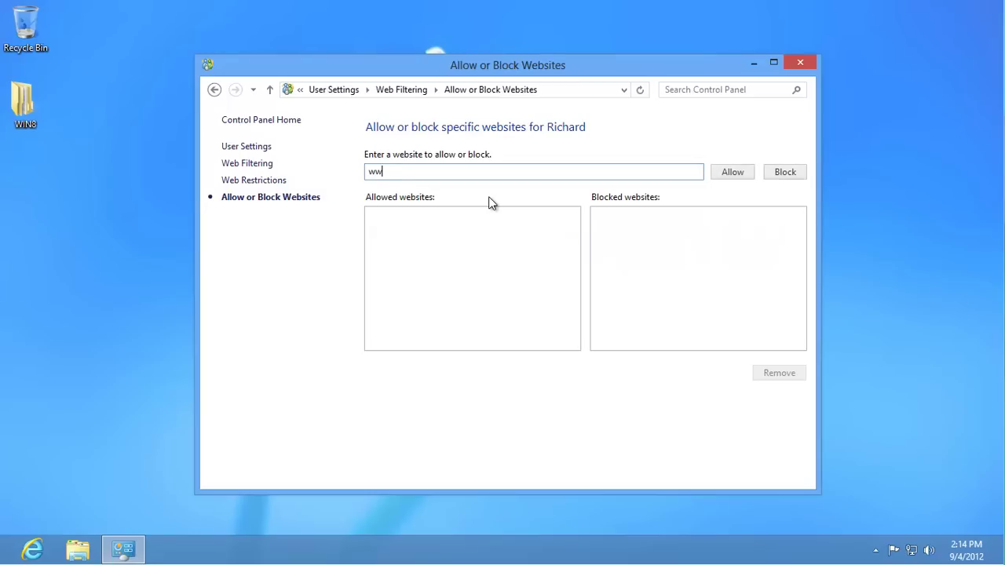
text(w.clubp)
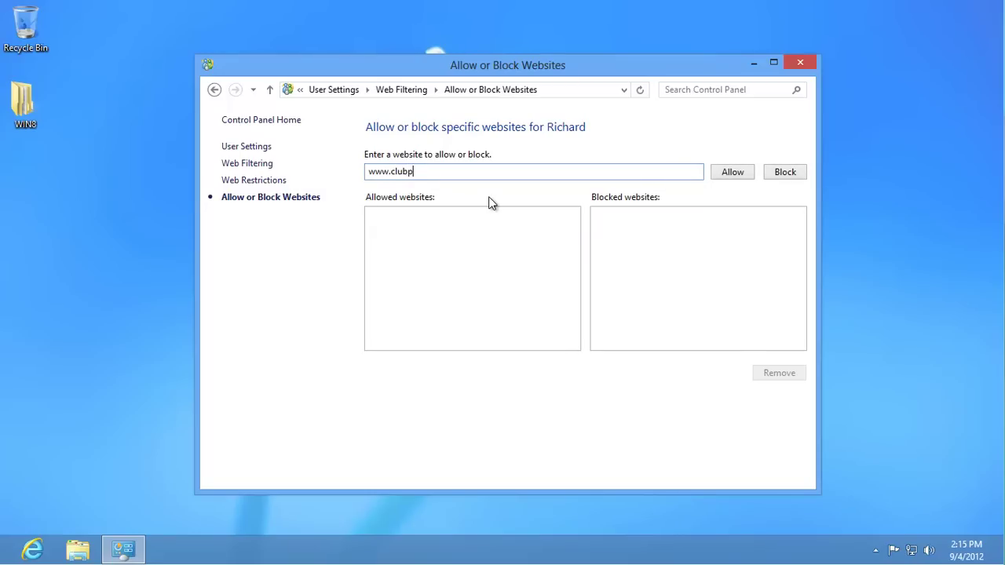
text(enguin.com)
click(728, 176)
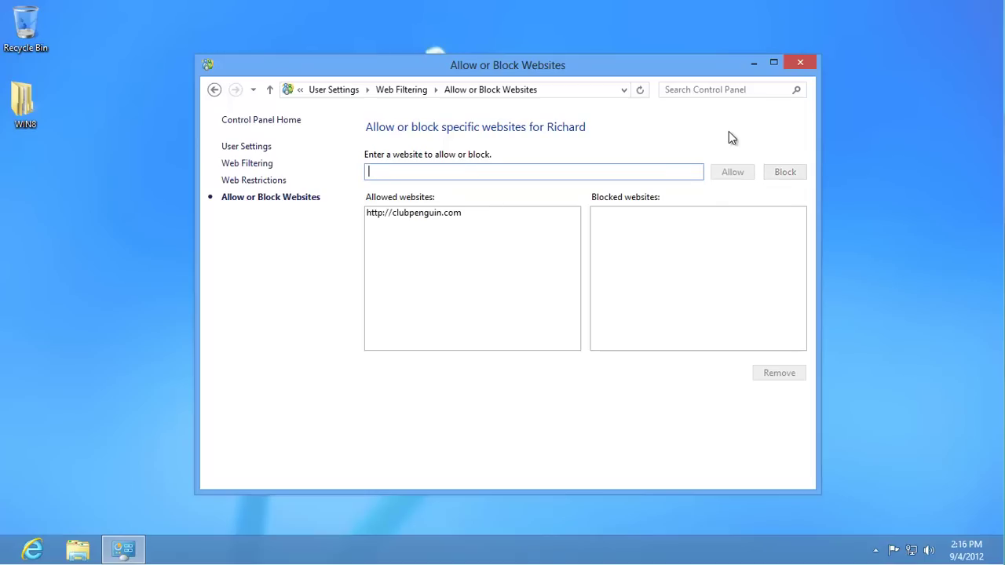
text(www)
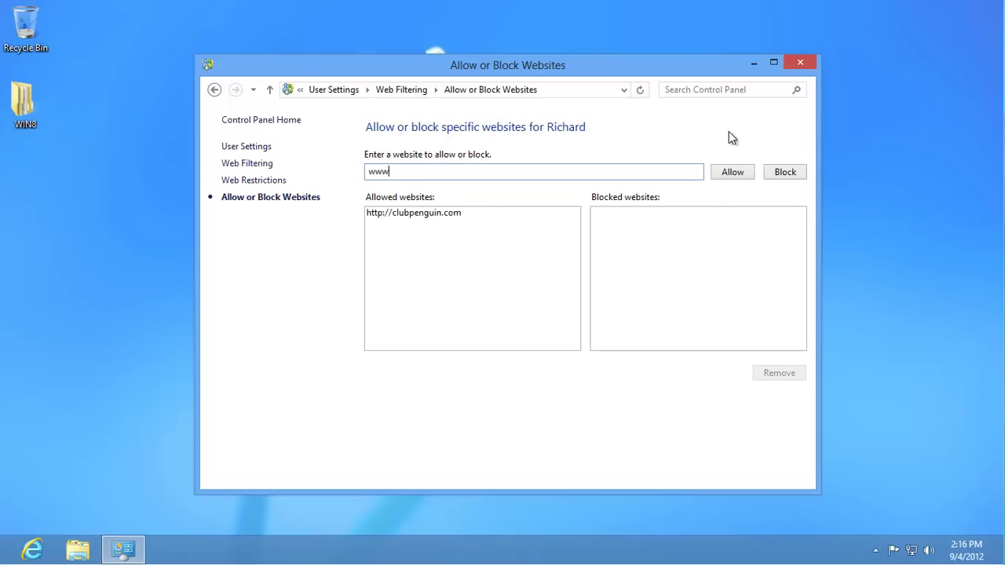
text(.facebook.com)
click(780, 174)
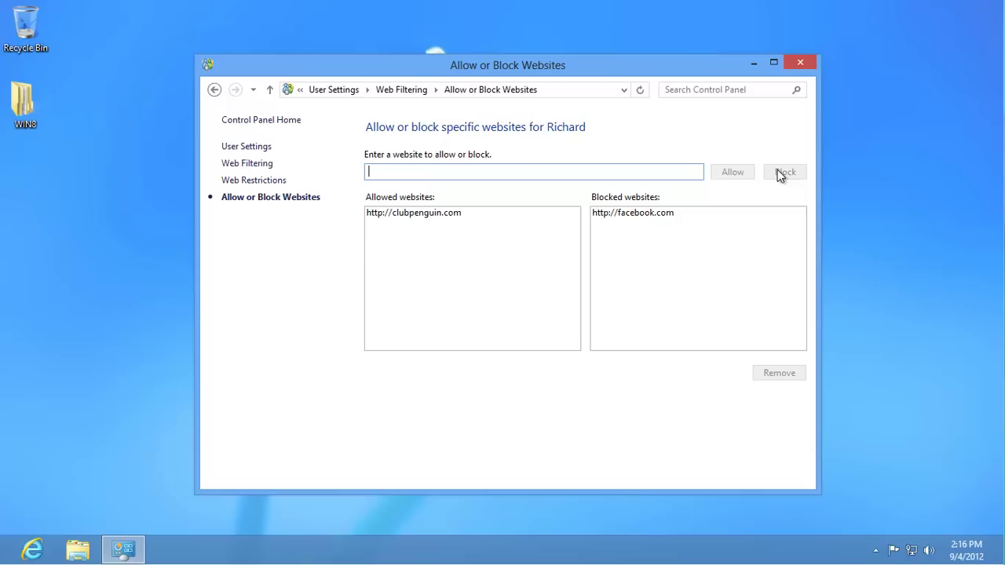
click(652, 216)
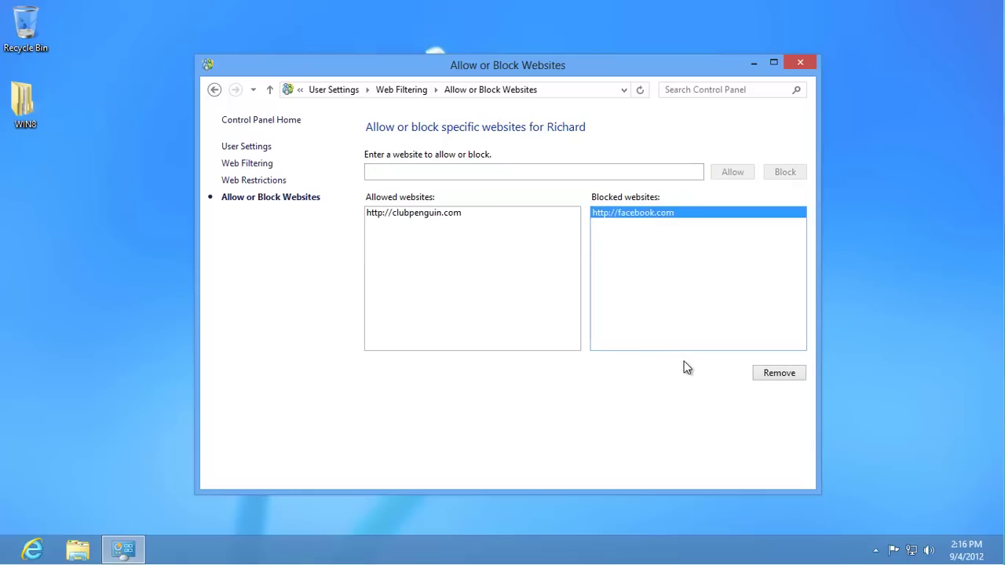
click(792, 377)
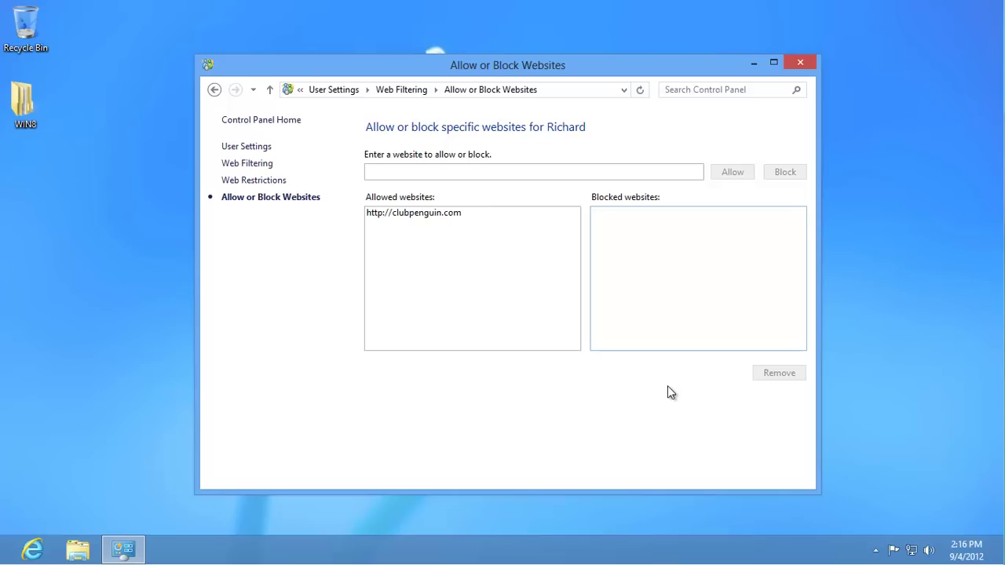
Cap the child's daily time allowance at 2h30 on weekdays and 3h30 at weekends
click(250, 148)
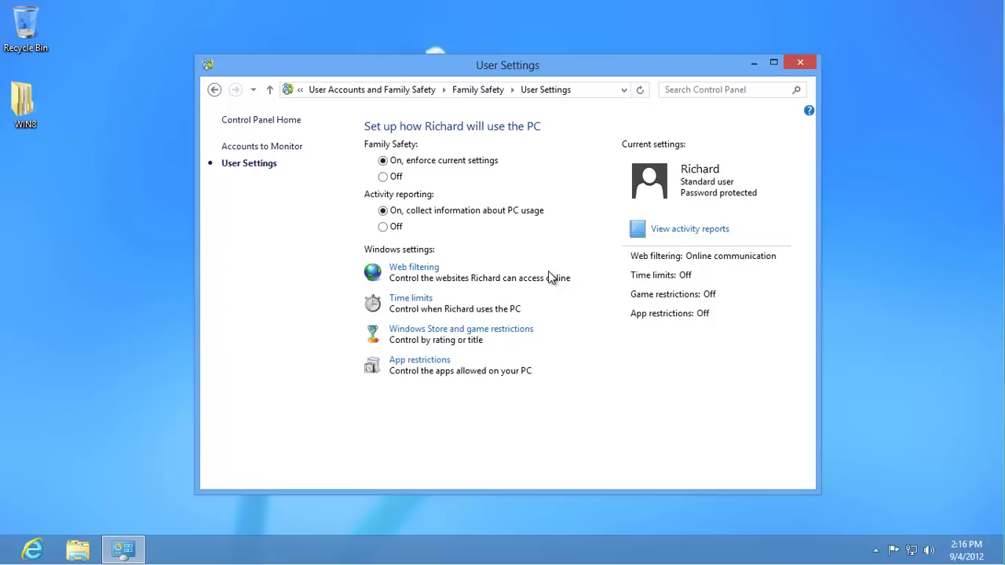
click(411, 299)
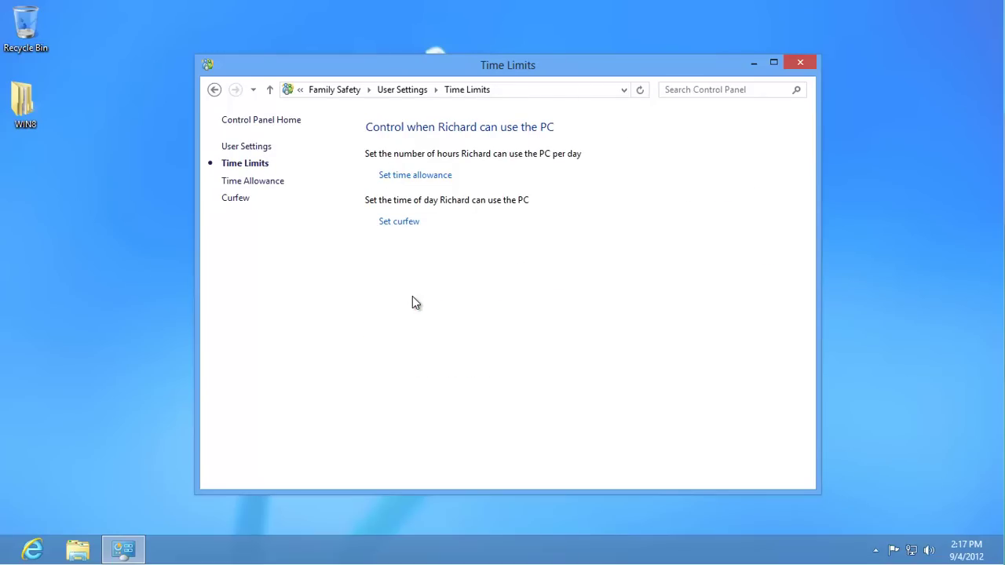
click(407, 176)
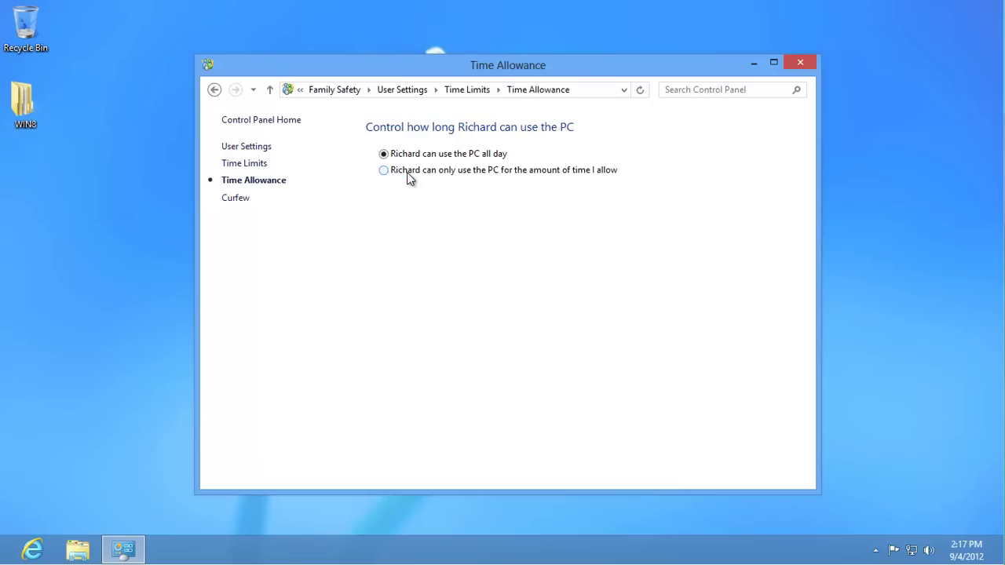
click(407, 172)
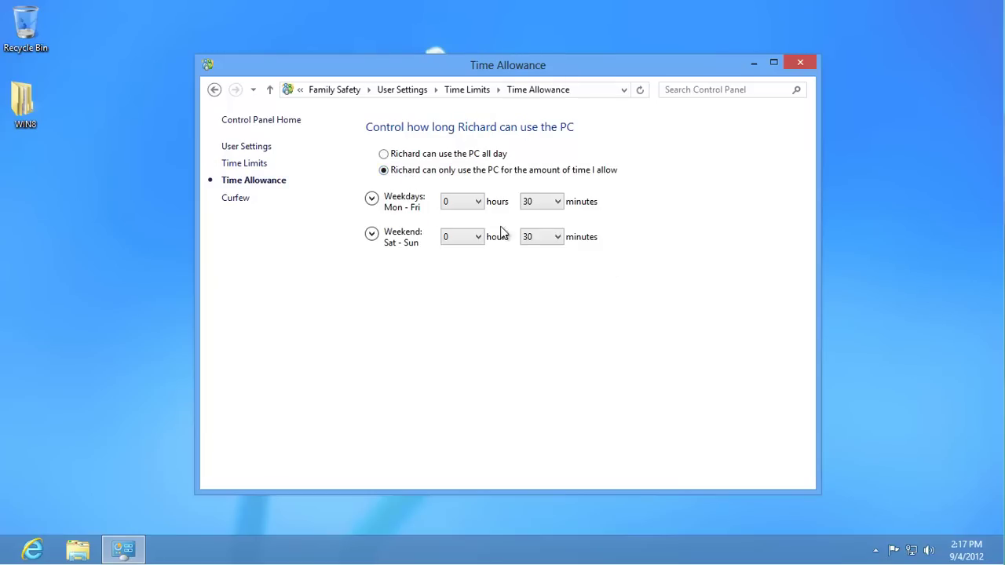
click(478, 202)
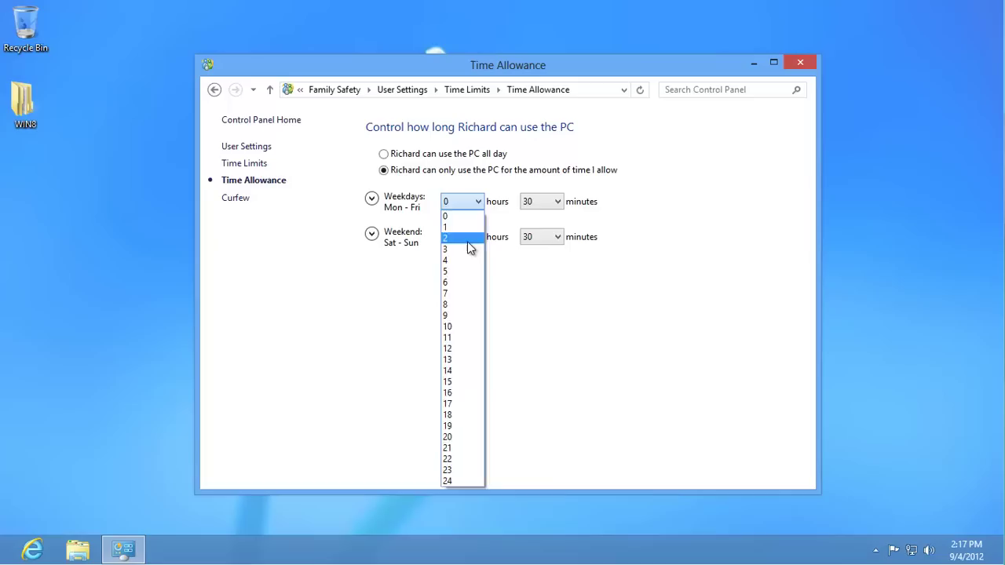
click(467, 241)
click(478, 238)
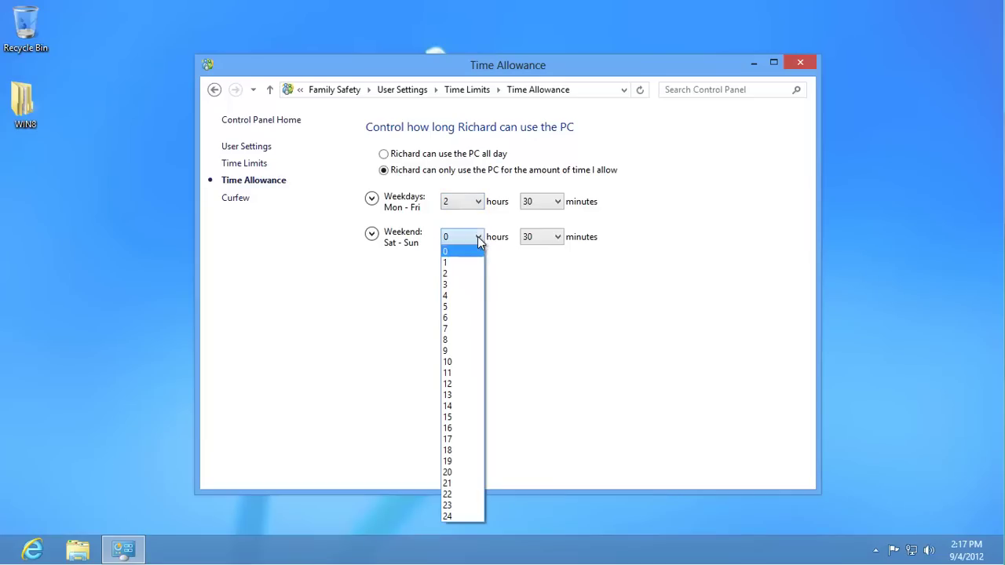
click(465, 285)
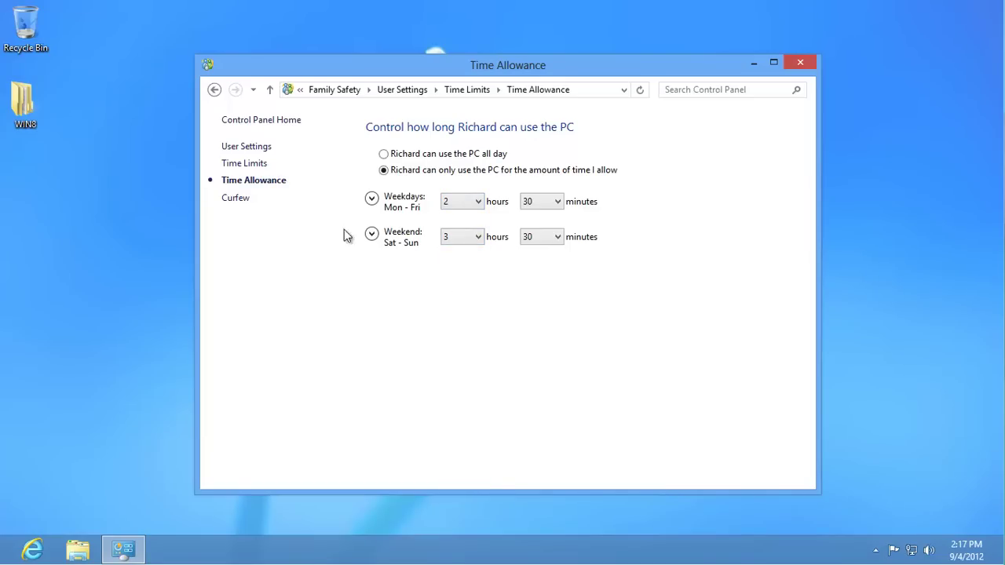
click(237, 201)
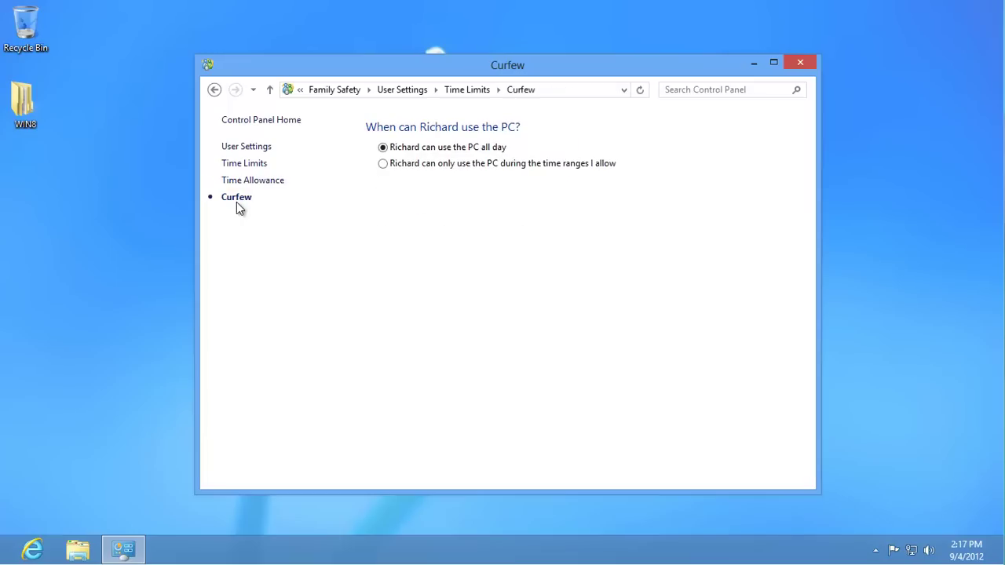
Set a curfew blocking midnight–7 AM and 7 PM–midnight, reopening 7–9 PM Saturday and Sunday
click(383, 164)
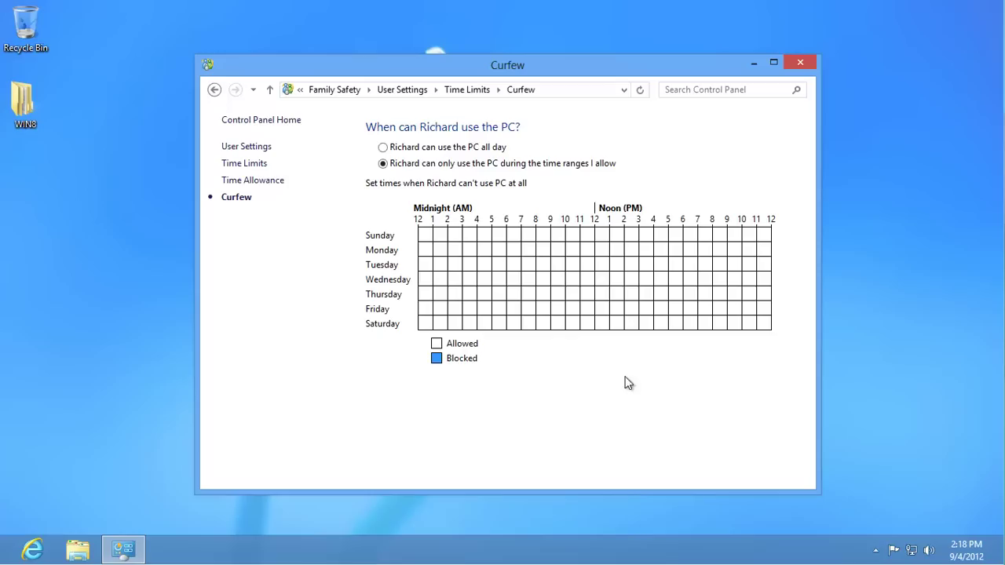
drag(422, 232, 520, 337)
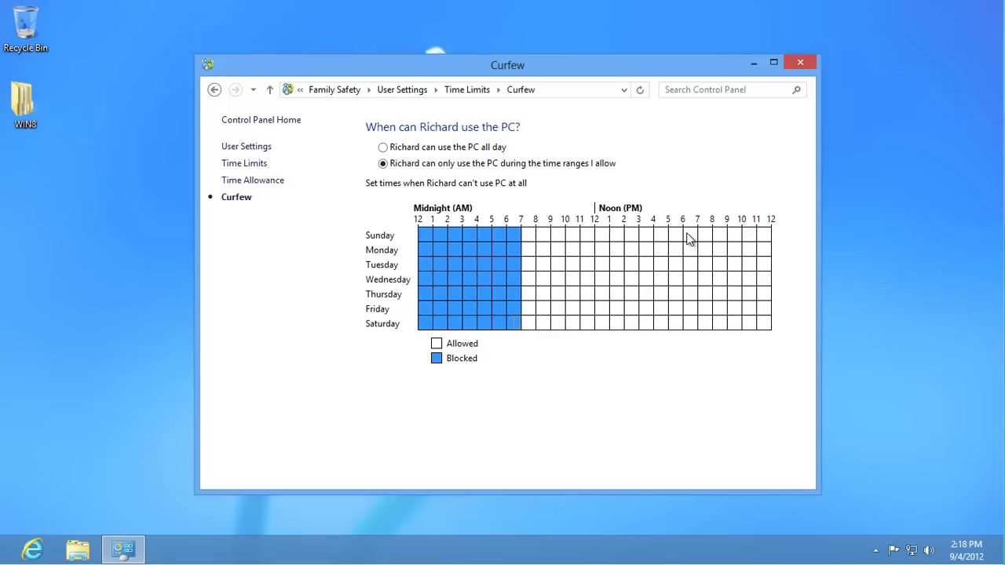
drag(698, 229, 781, 332)
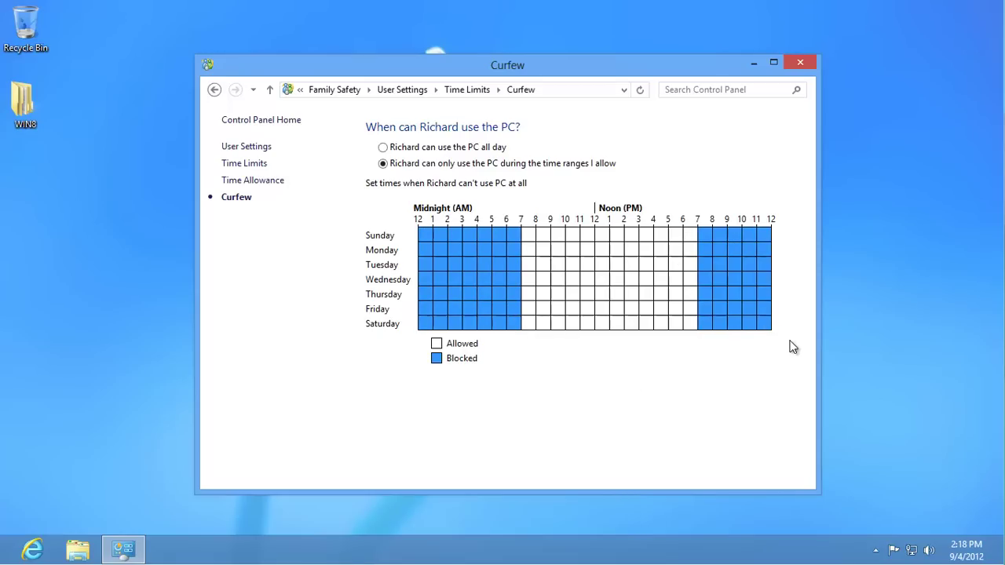
click(703, 325)
drag(702, 325, 726, 325)
drag(701, 234, 720, 234)
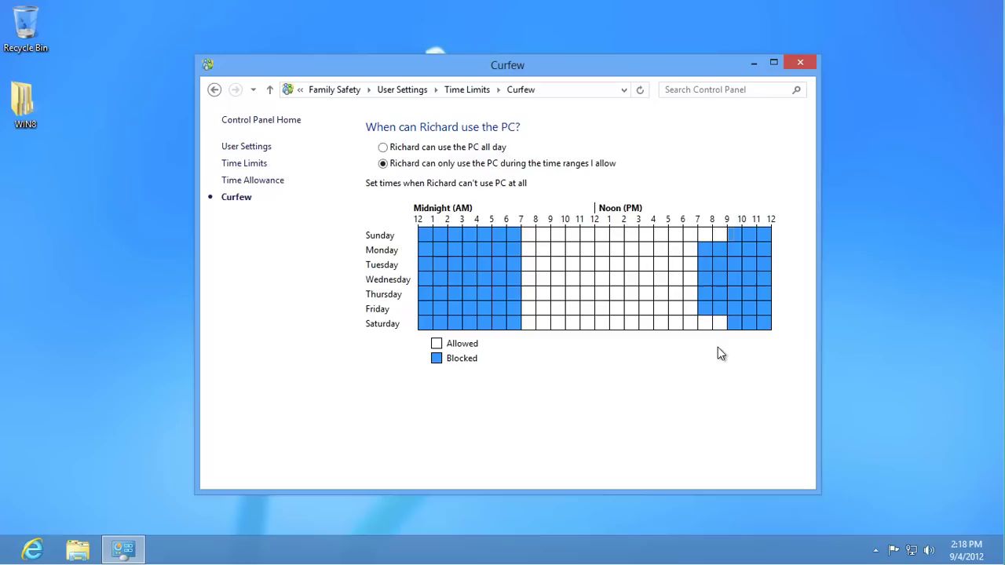
Allow only approved games and Store apps rated TEEN or lower, then view the games list
click(262, 149)
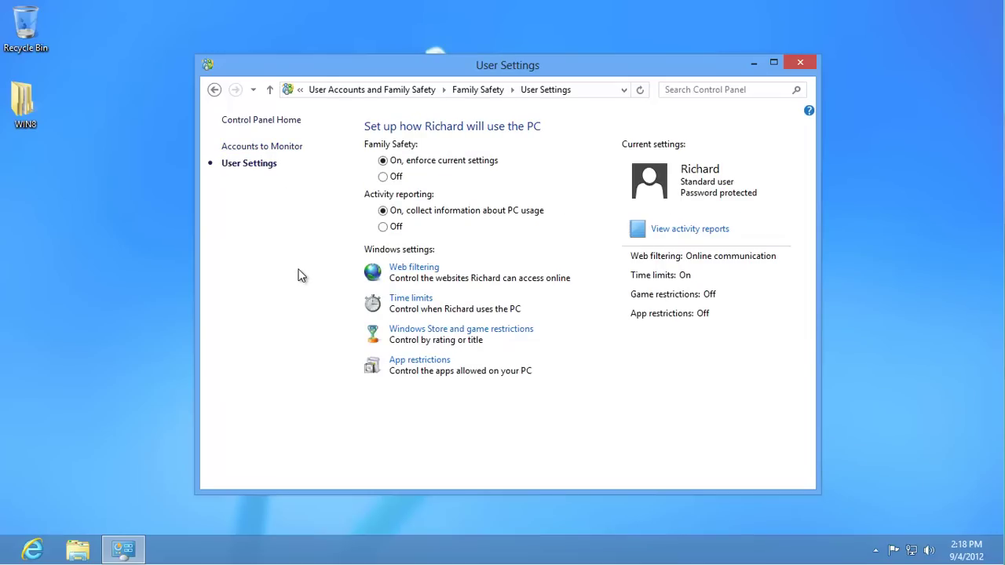
click(405, 332)
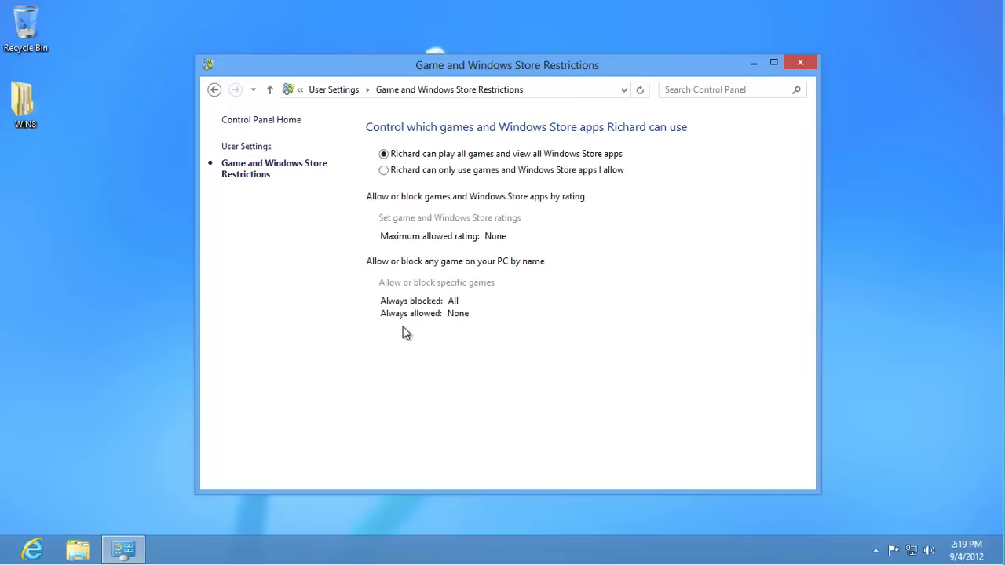
click(385, 171)
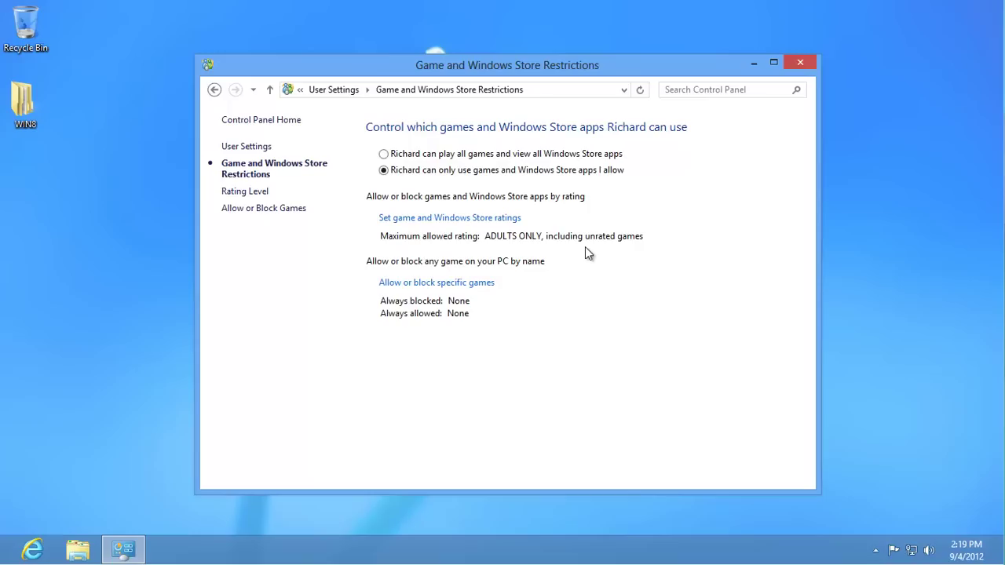
click(512, 219)
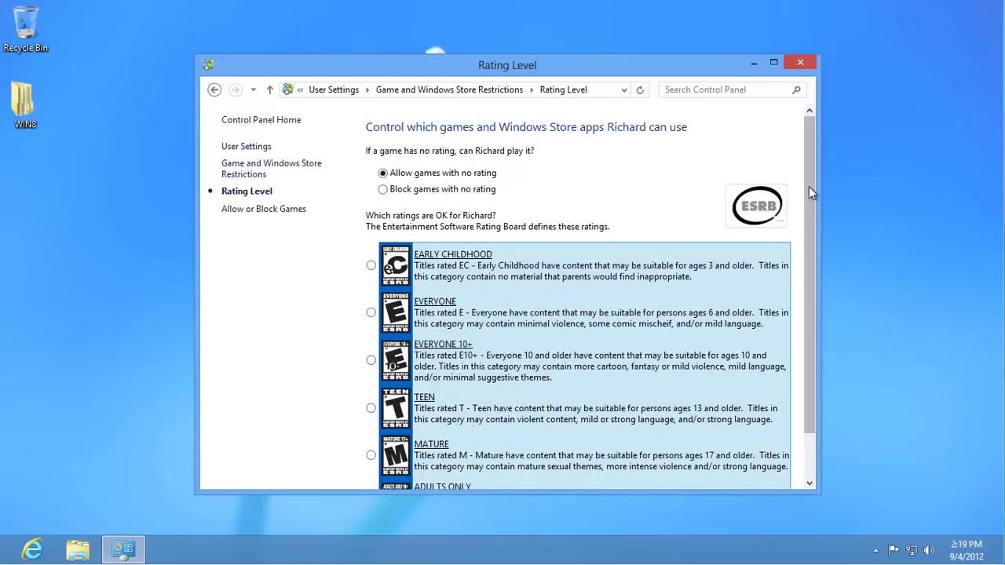
drag(809, 186, 808, 254)
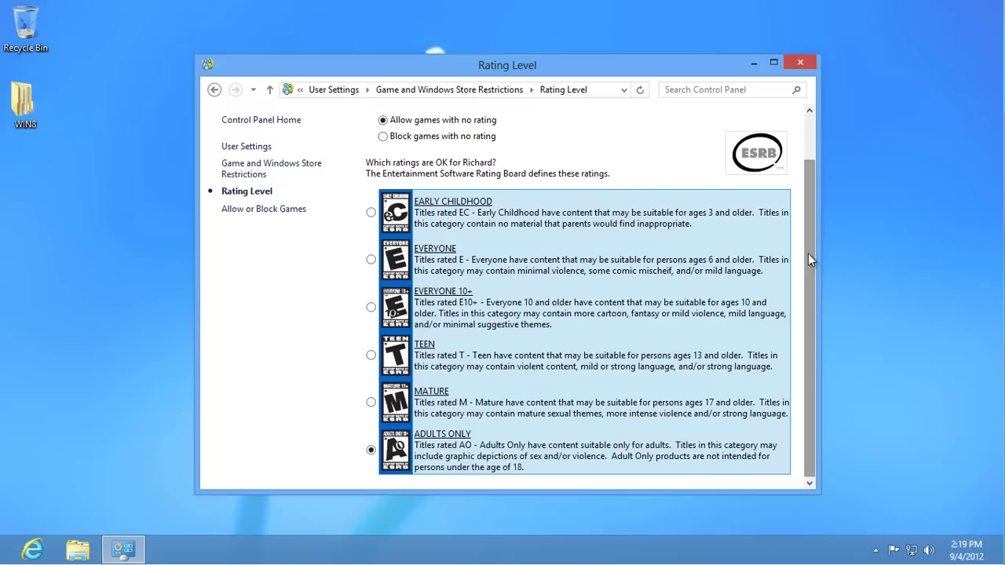
click(371, 356)
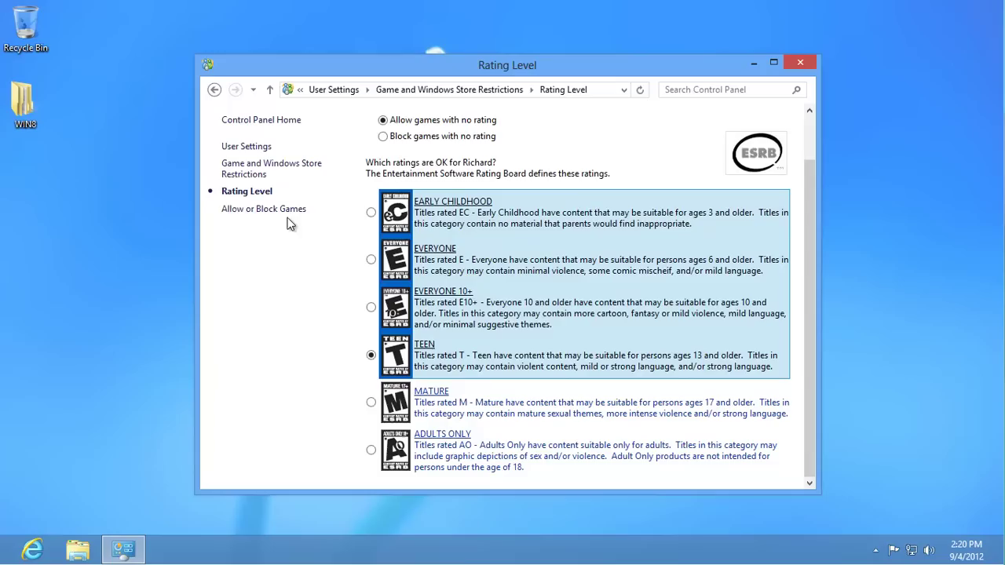
click(279, 210)
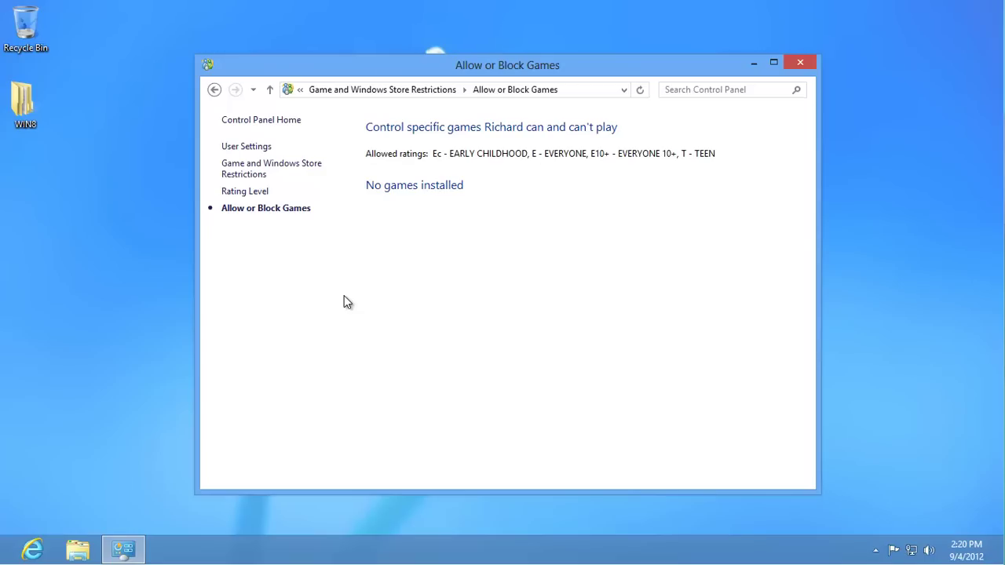
Turn on app restrictions so the child can only use allowed apps
click(267, 148)
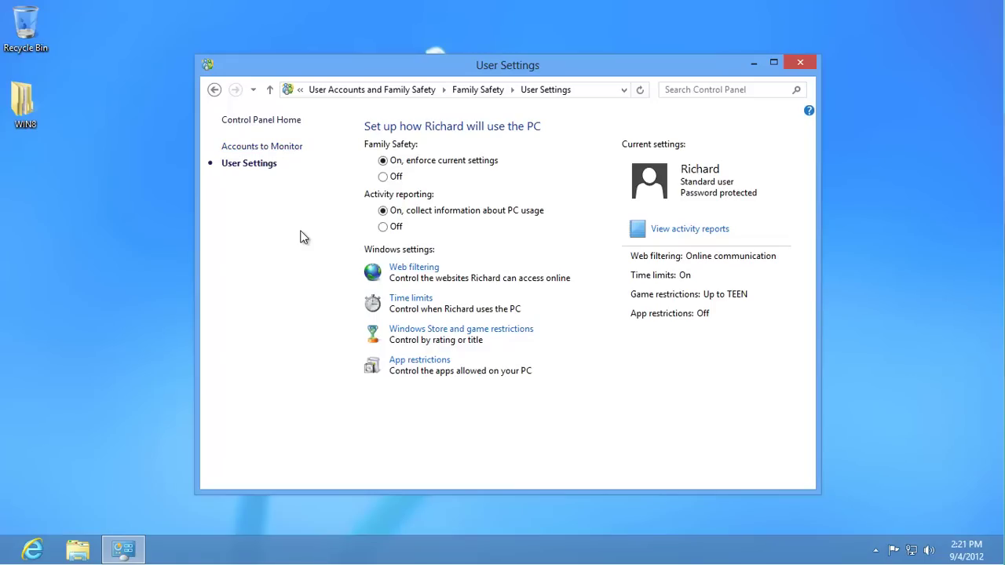
click(430, 361)
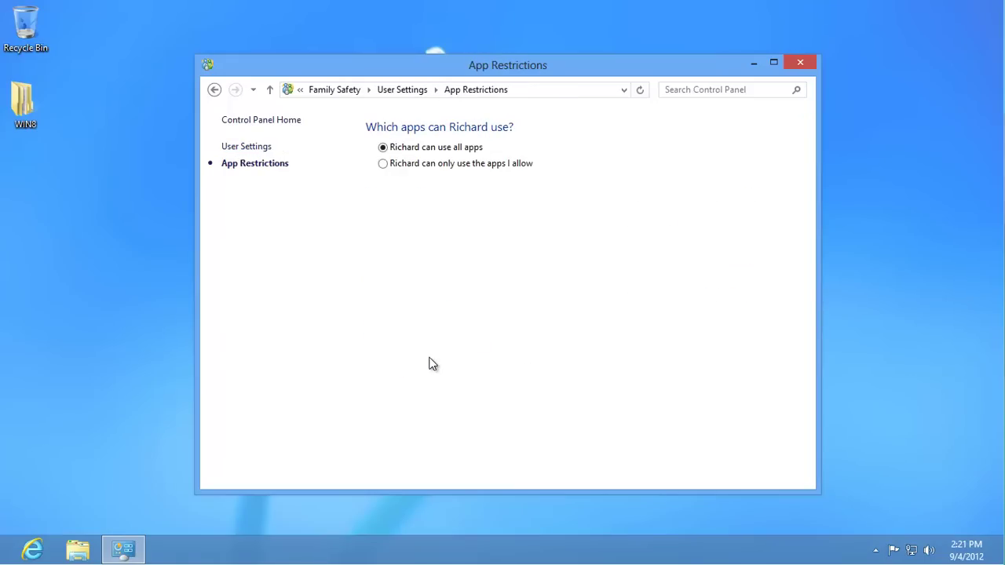
click(383, 164)
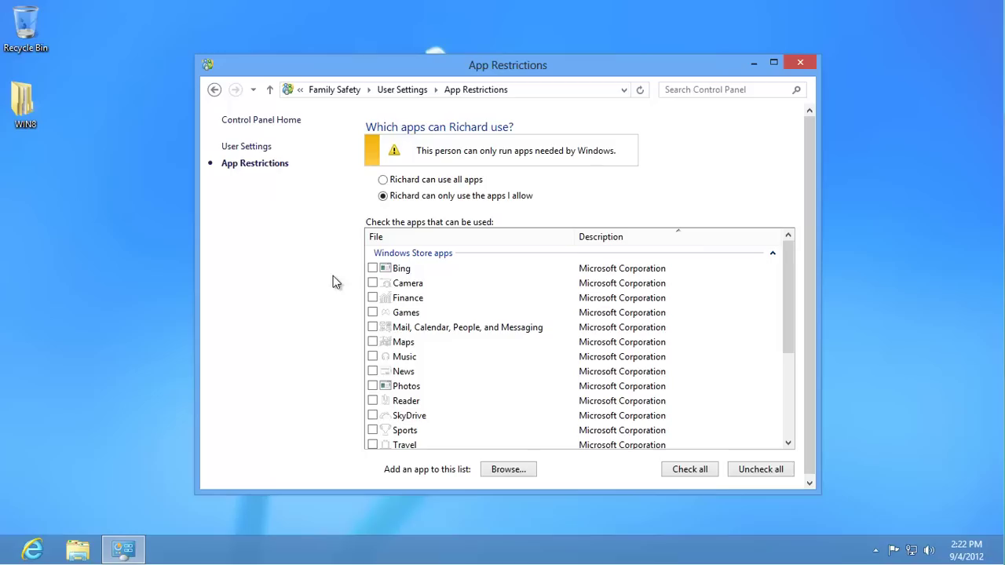
Allow every listed app (Bing, Finance, Mail, Maps, Music, News, Photos, SkyDrive, Sports…) except Games
click(372, 269)
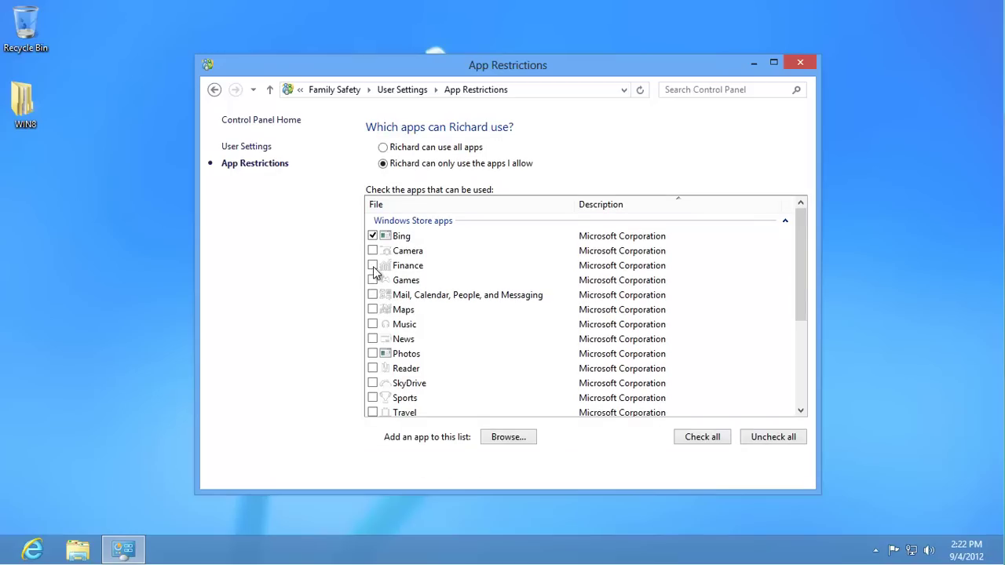
click(372, 266)
click(372, 295)
click(372, 309)
click(372, 324)
click(372, 340)
click(372, 355)
click(372, 384)
click(372, 398)
click(691, 437)
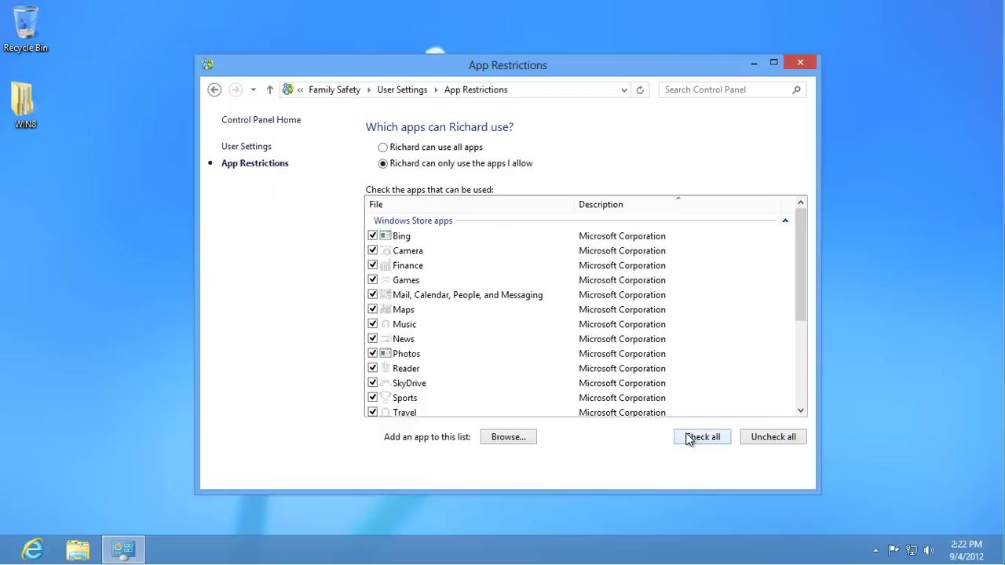
click(372, 281)
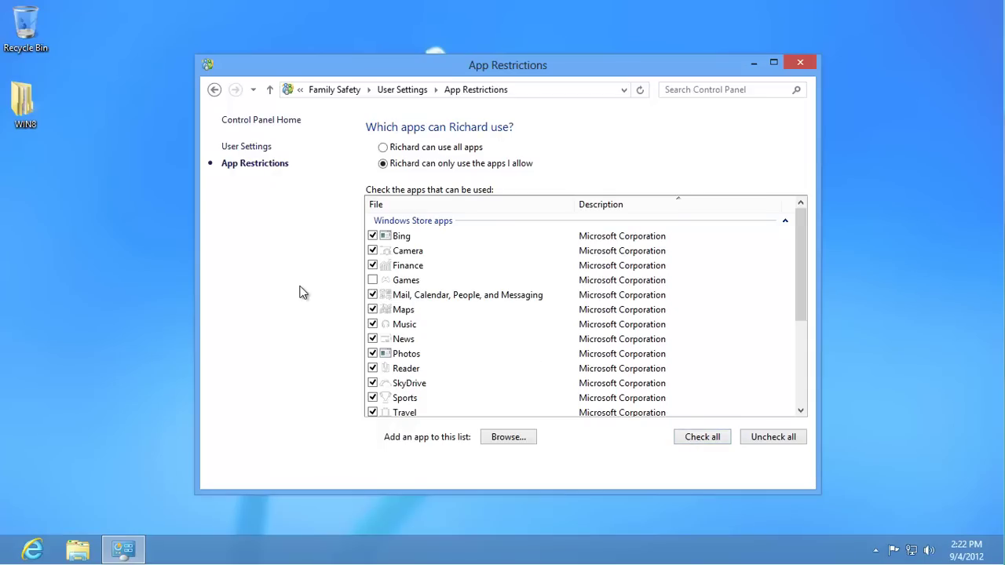
click(239, 149)
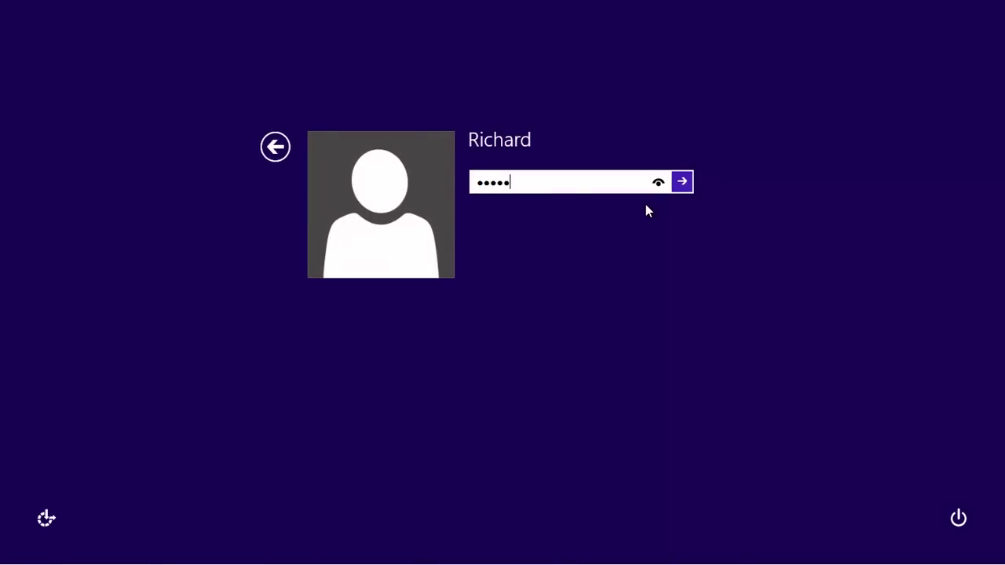
Sign in as the child and try loading facebook.com in Internet Explorer
key(Return)
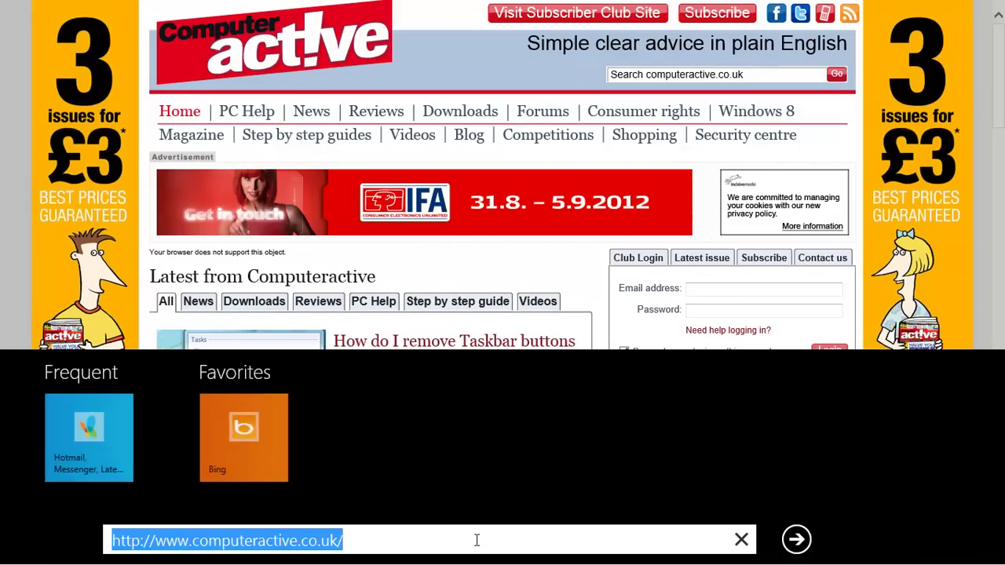
text(facebook.com)
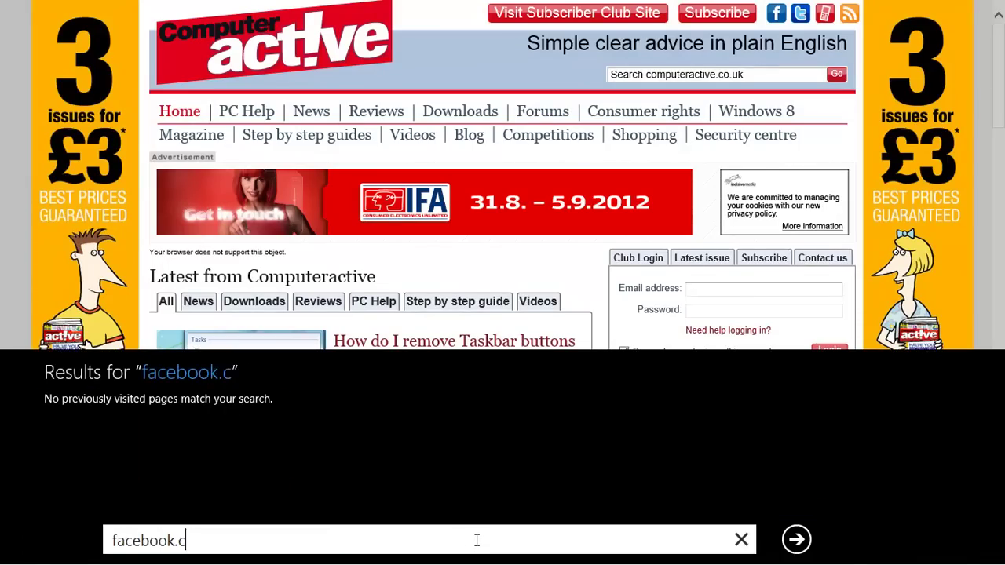
key(Return)
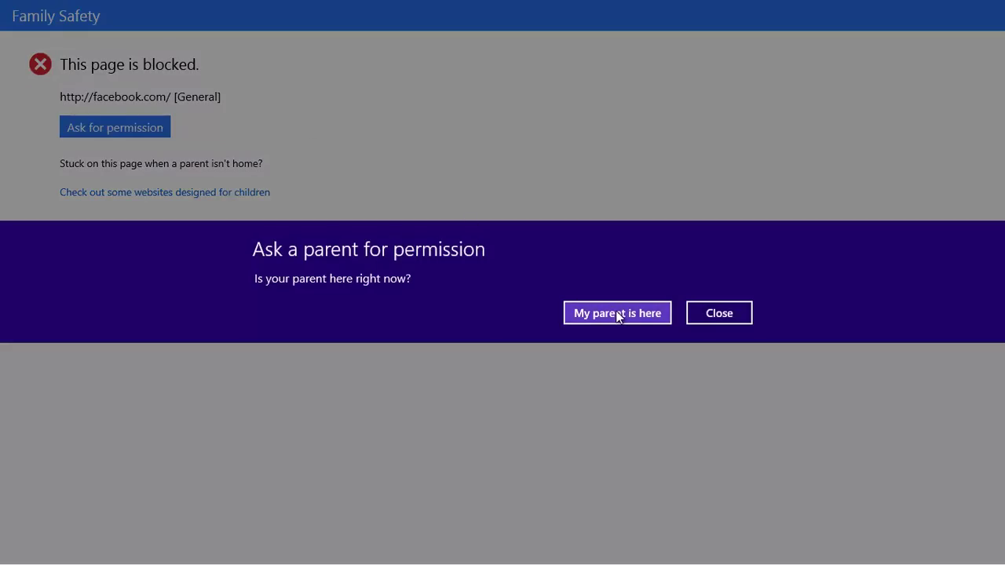
Confirm a parent is present and approve the request with the administrator password
click(618, 317)
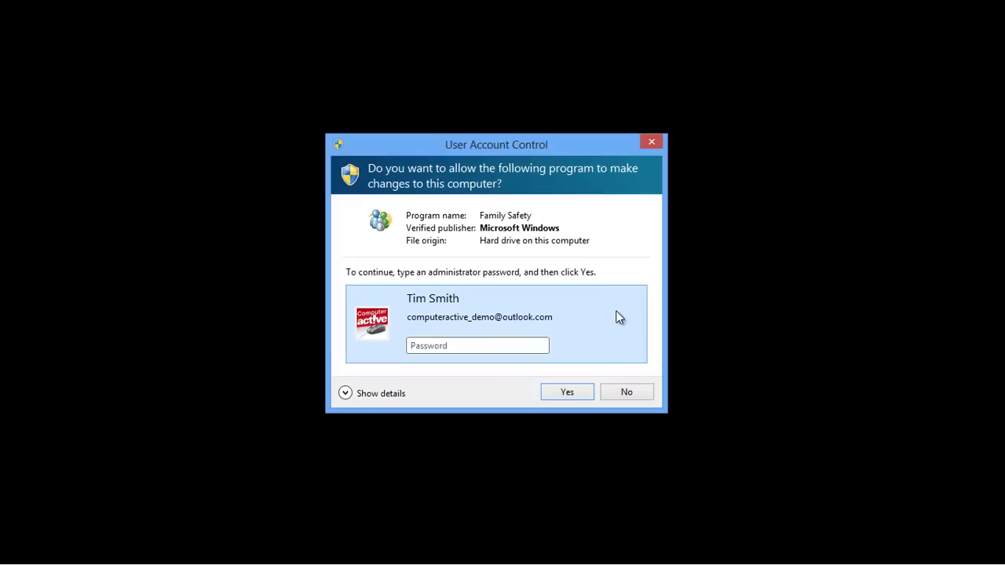
text(********)
key(Return)
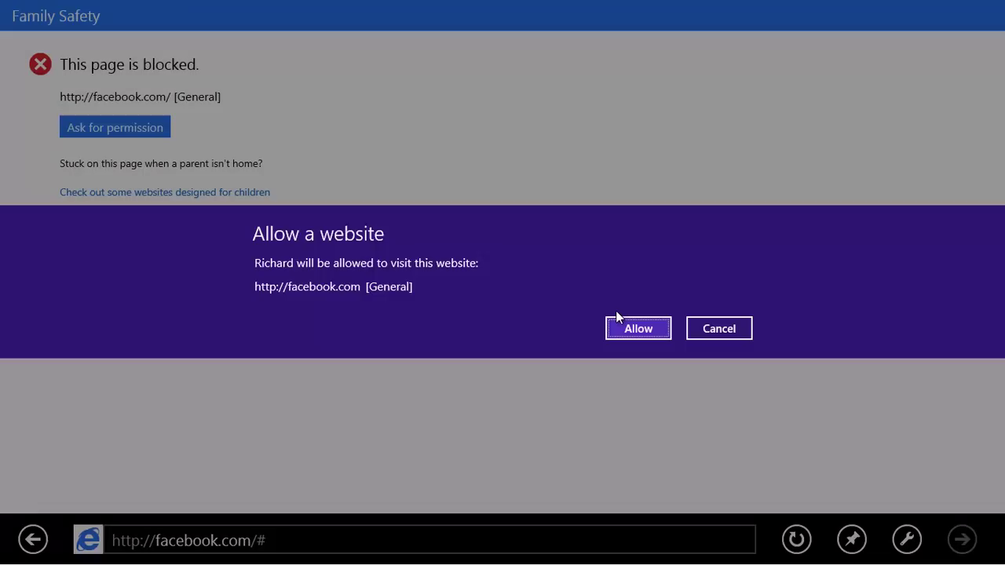